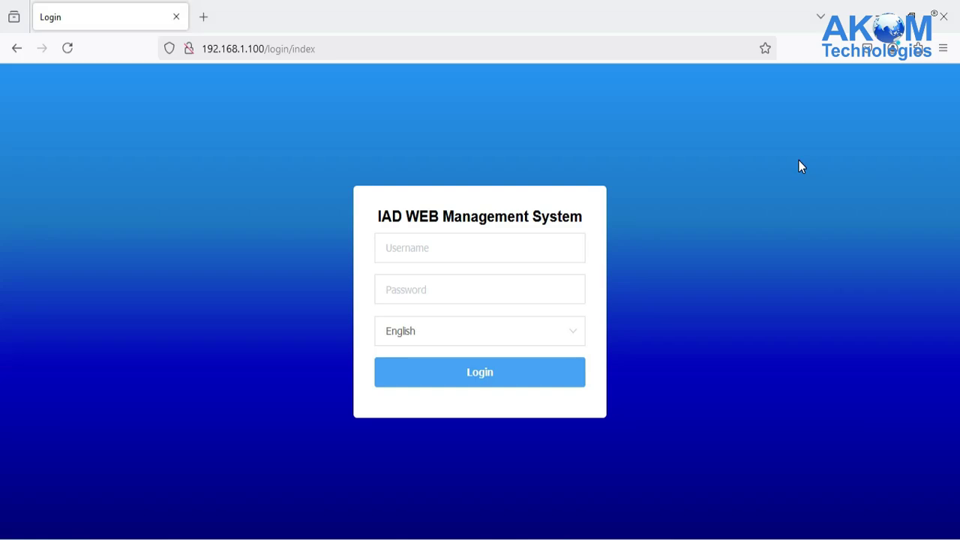
Step: Sign in with the administrator username and password, decline saving the password, and acknowledge the default-password notice
{"action": "left_click", "coordinate": [477, 242]}
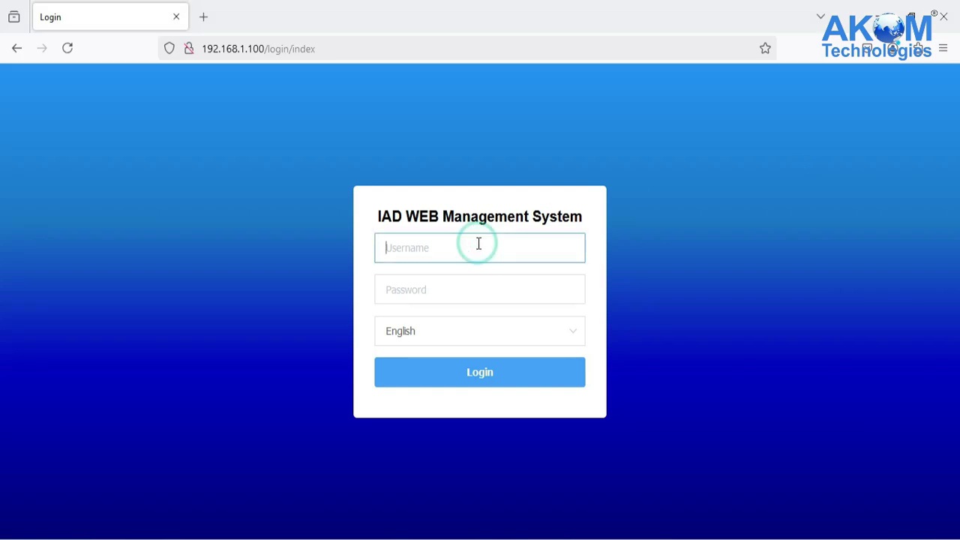
{"action": "type", "text": "admin"}
{"action": "left_click", "coordinate": [480, 290]}
{"action": "type", "text": "admin"}
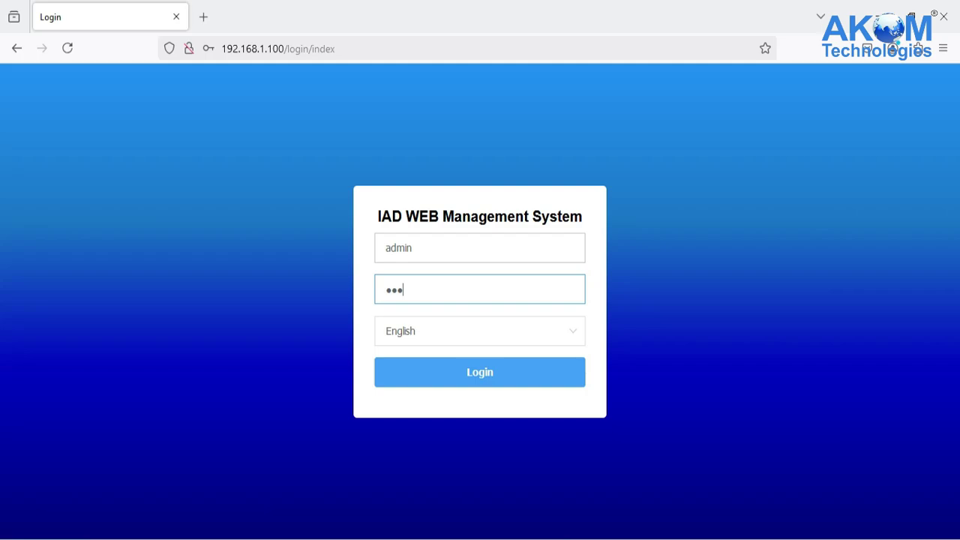
{"action": "key", "text": "Return"}
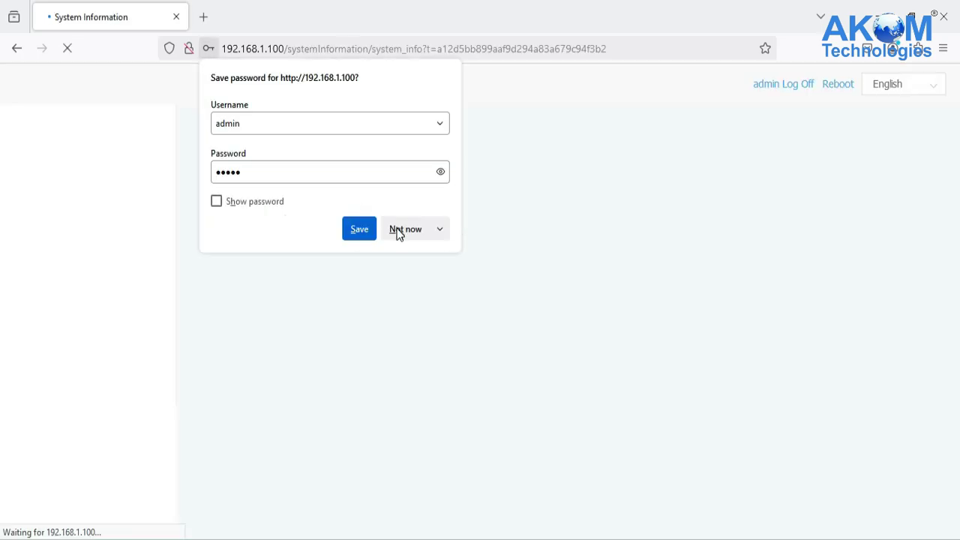
{"action": "left_click", "coordinate": [398, 229]}
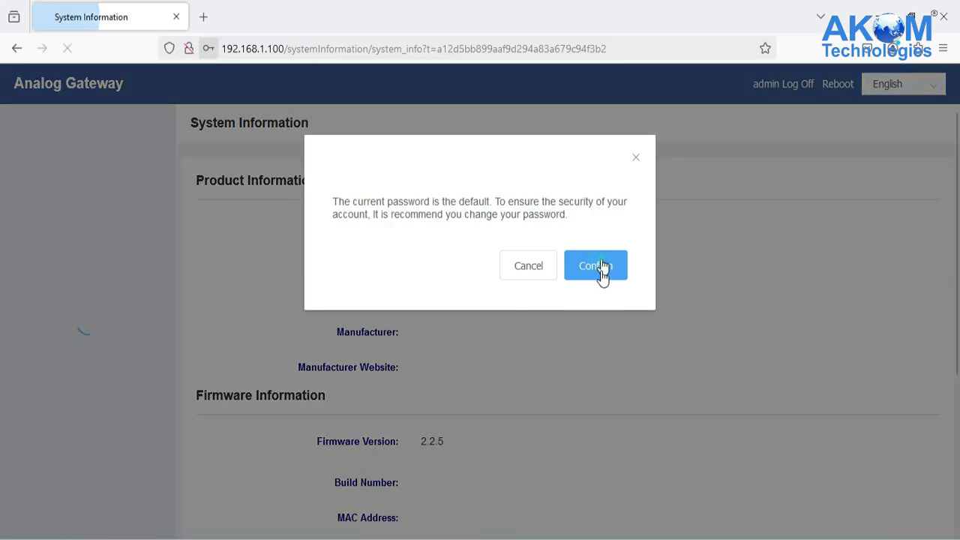
{"action": "left_click", "coordinate": [600, 266]}
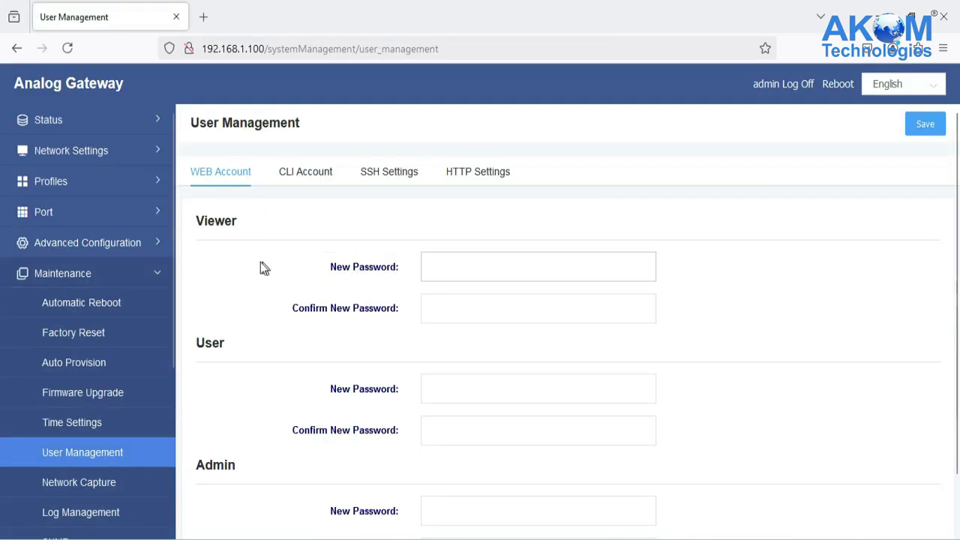
Step: On the Local Network page, keep the WAN type as Static IP and check IP 192.168.1.100
{"action": "left_click", "coordinate": [73, 150]}
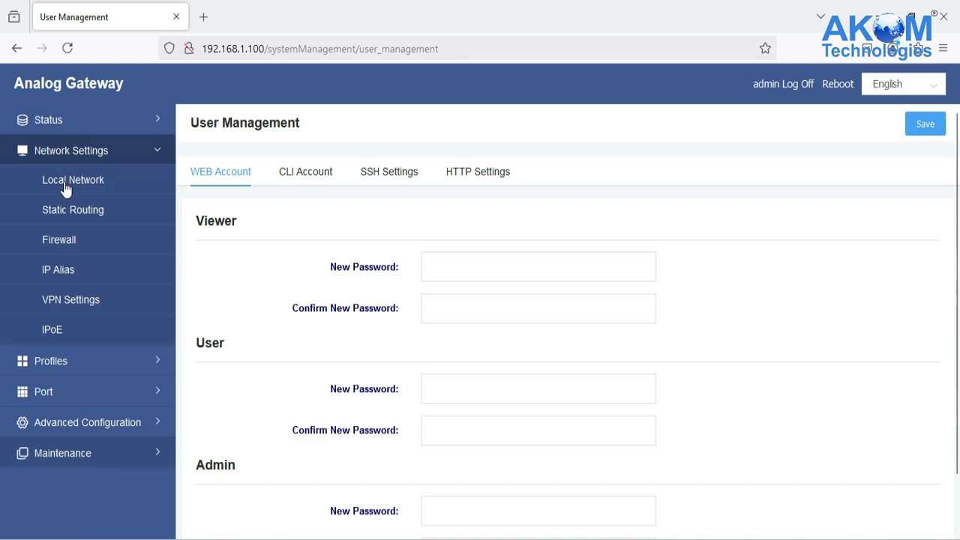
{"action": "left_click", "coordinate": [70, 182]}
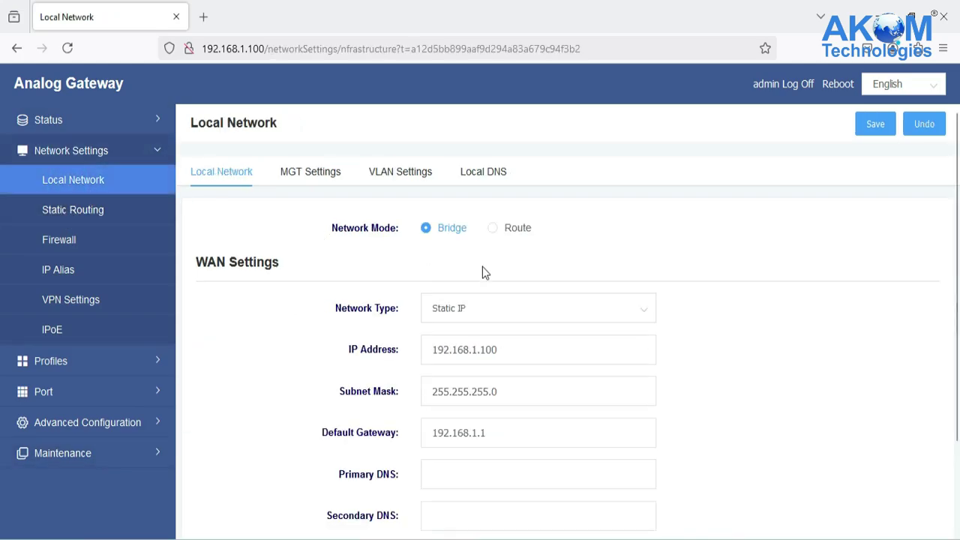
{"action": "left_click", "coordinate": [494, 317]}
{"action": "left_click", "coordinate": [499, 364]}
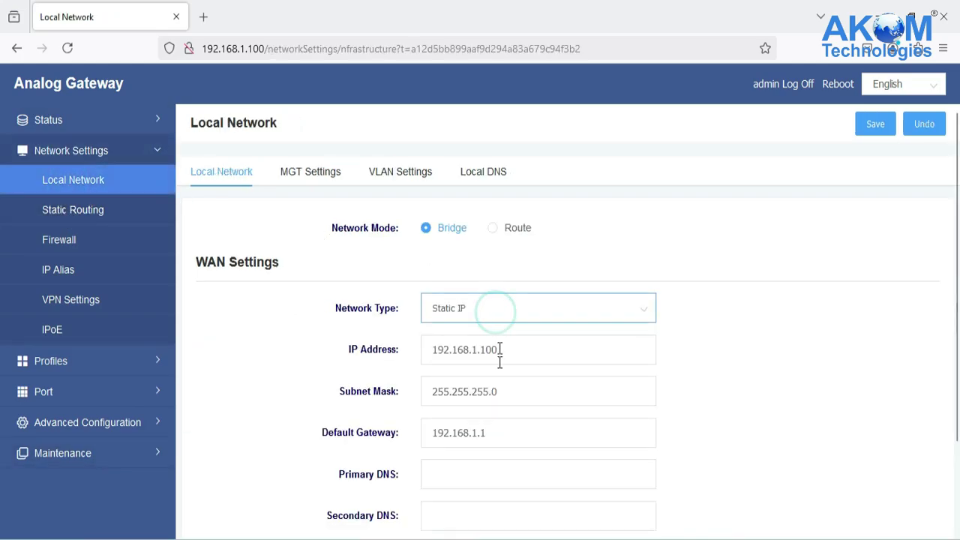
{"action": "left_click_drag", "start_coordinate": [518, 356], "coordinate": [423, 370]}
{"action": "left_click", "coordinate": [605, 353]}
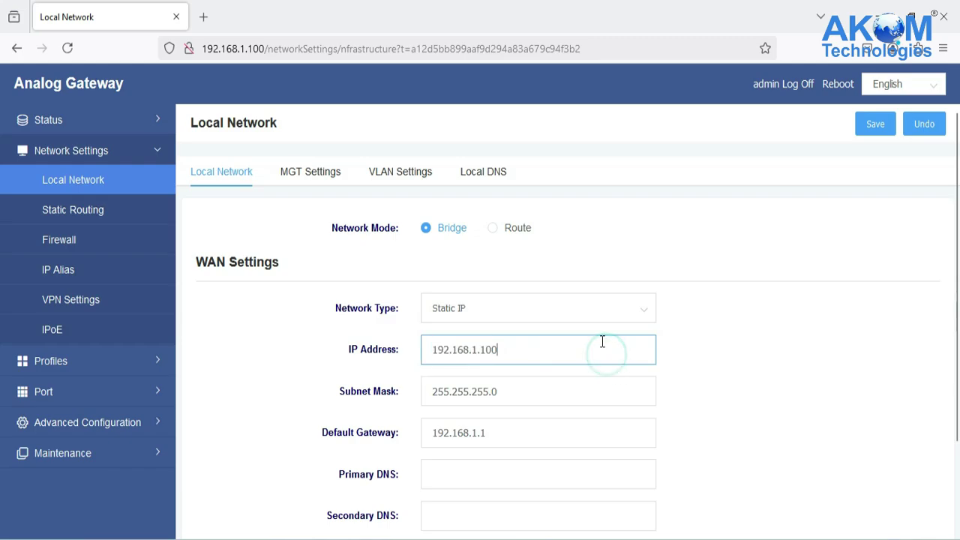
Step: Verify subnet mask 255.255.255.0 and default gateway 192.168.1.1, then go to Static Routing
{"action": "triple_click", "coordinate": [520, 425]}
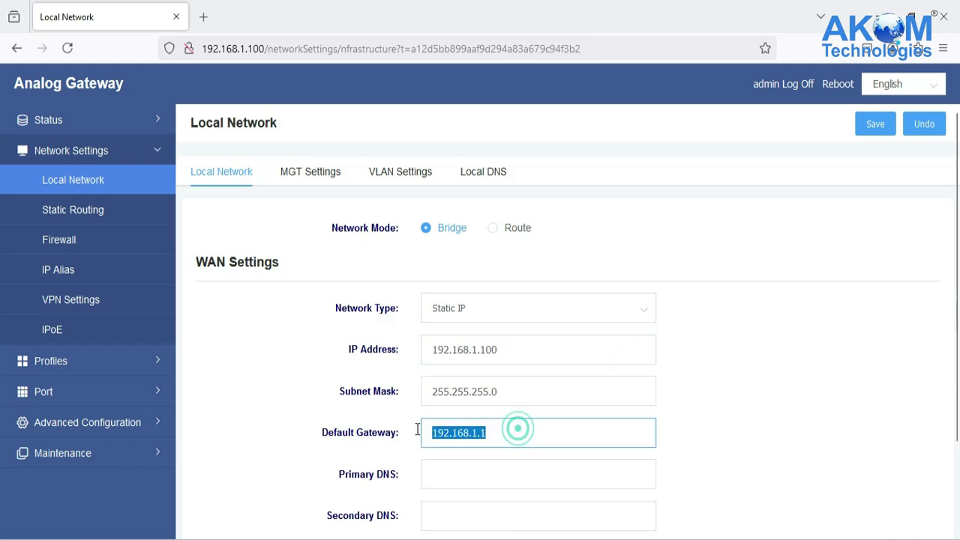
{"action": "triple_click", "coordinate": [516, 385]}
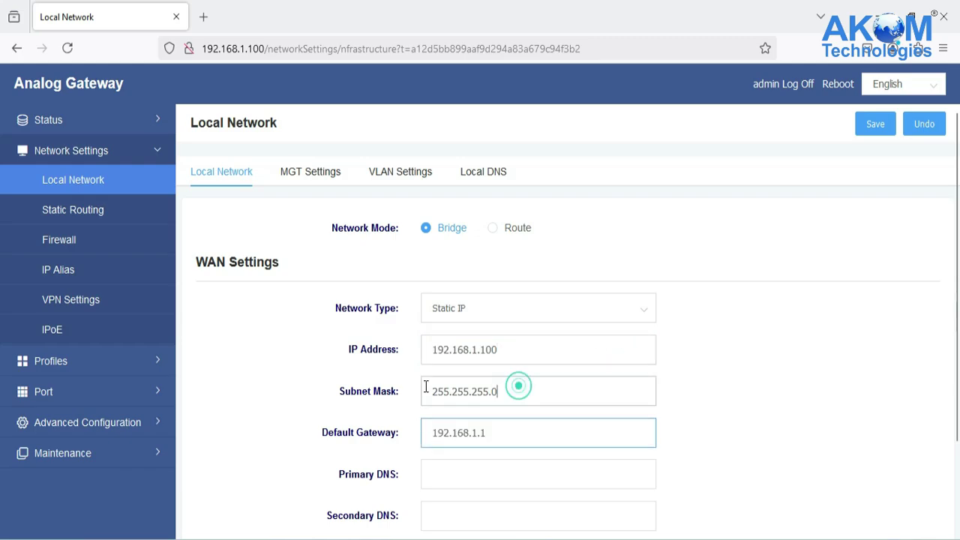
{"action": "triple_click", "coordinate": [525, 342]}
{"action": "triple_click", "coordinate": [528, 389]}
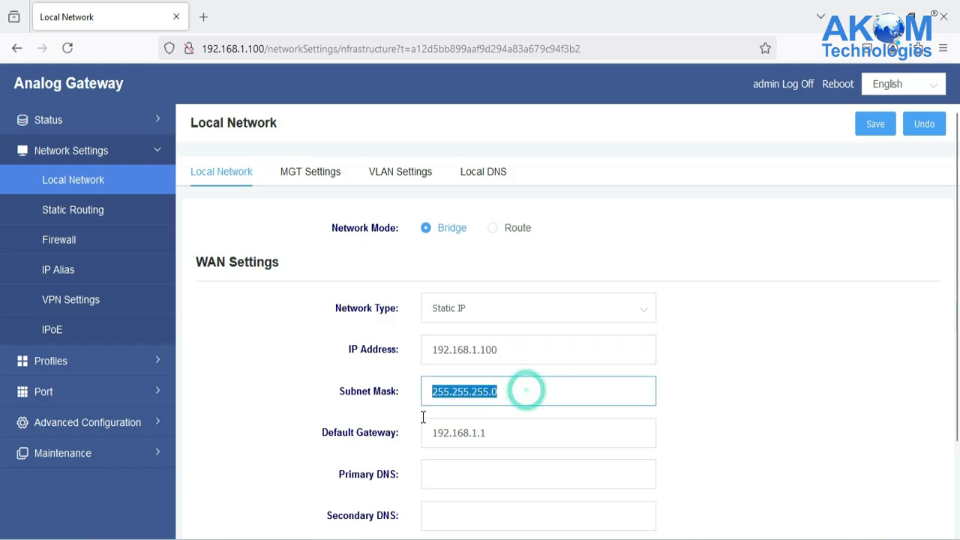
{"action": "triple_click", "coordinate": [506, 431]}
{"action": "left_click", "coordinate": [747, 388]}
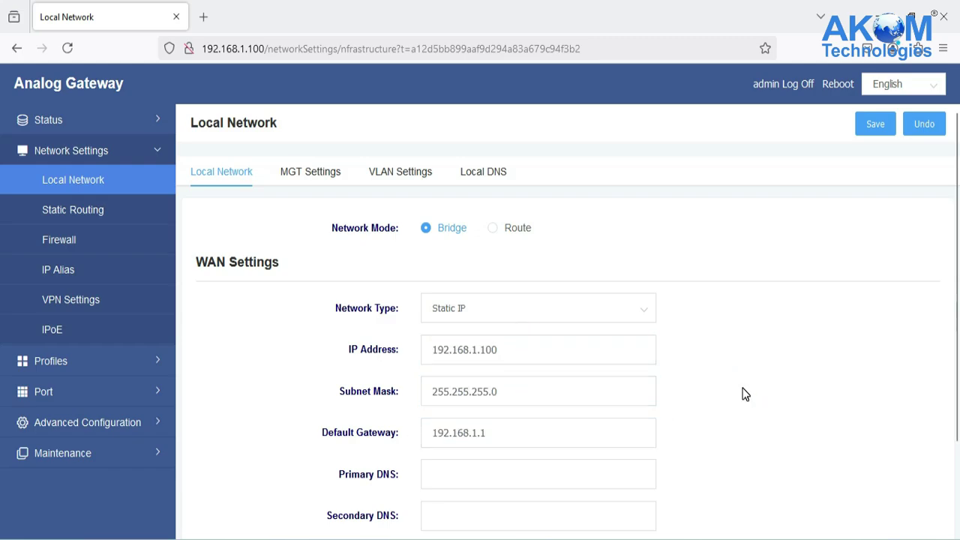
{"action": "left_click", "coordinate": [81, 212]}
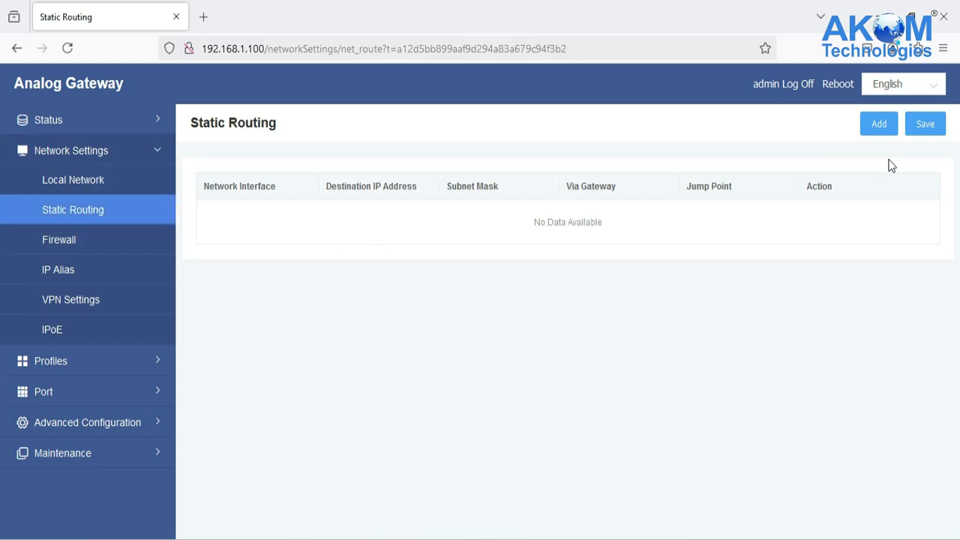
Step: Add a static route on the WAN interface to destination 192.168.100.0 and save it
{"action": "left_click", "coordinate": [871, 125]}
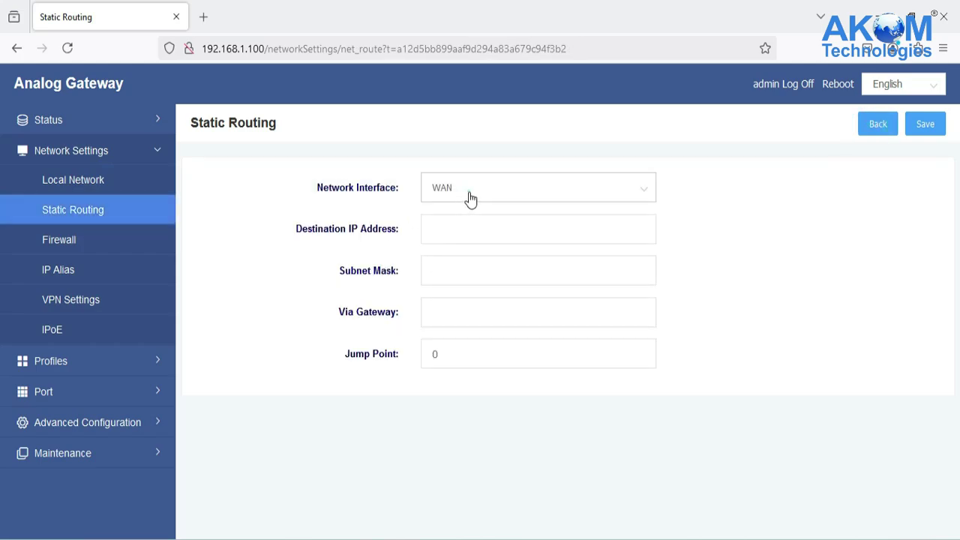
{"action": "left_click", "coordinate": [466, 198]}
{"action": "left_click", "coordinate": [456, 229]}
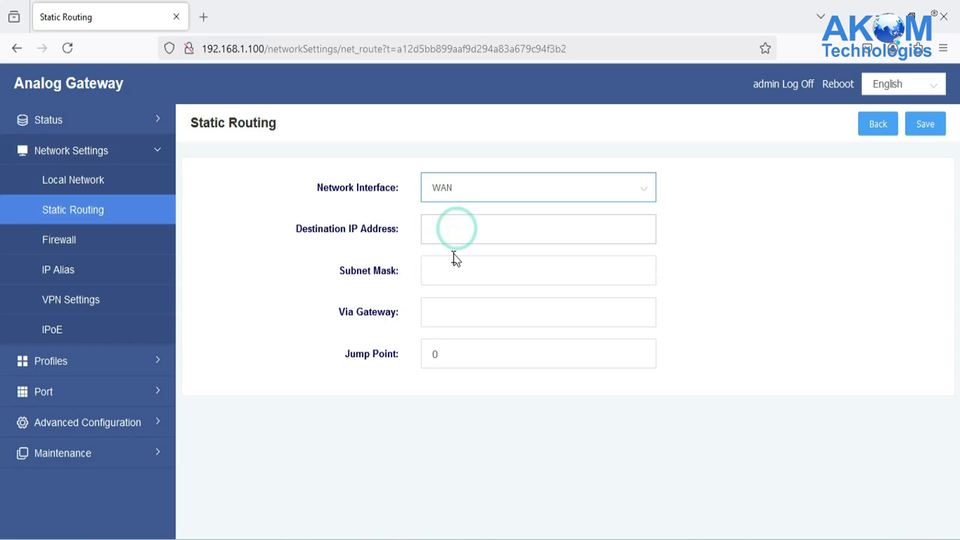
{"action": "left_click", "coordinate": [474, 233]}
{"action": "type", "text": "192"}
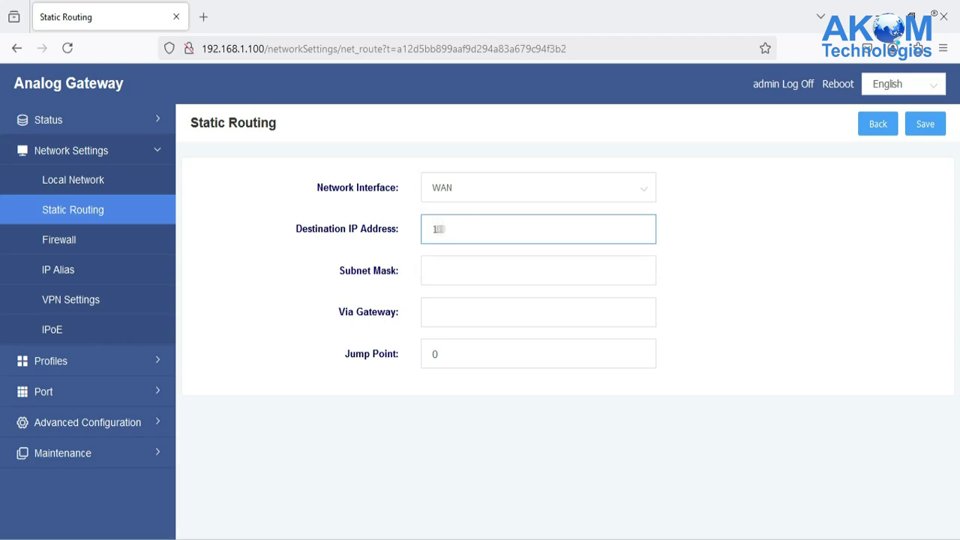
{"action": "type", "text": ".168.100.0"}
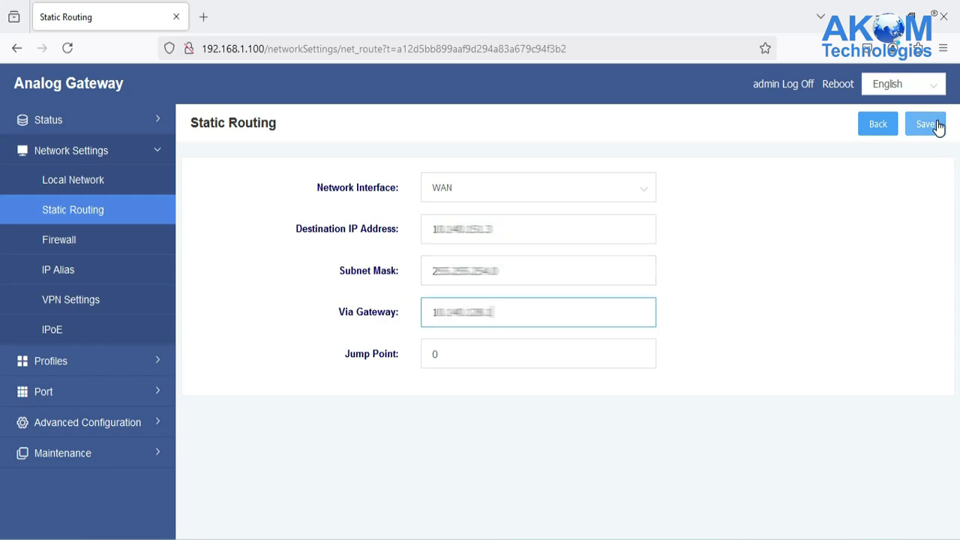
{"action": "left_click", "coordinate": [923, 124]}
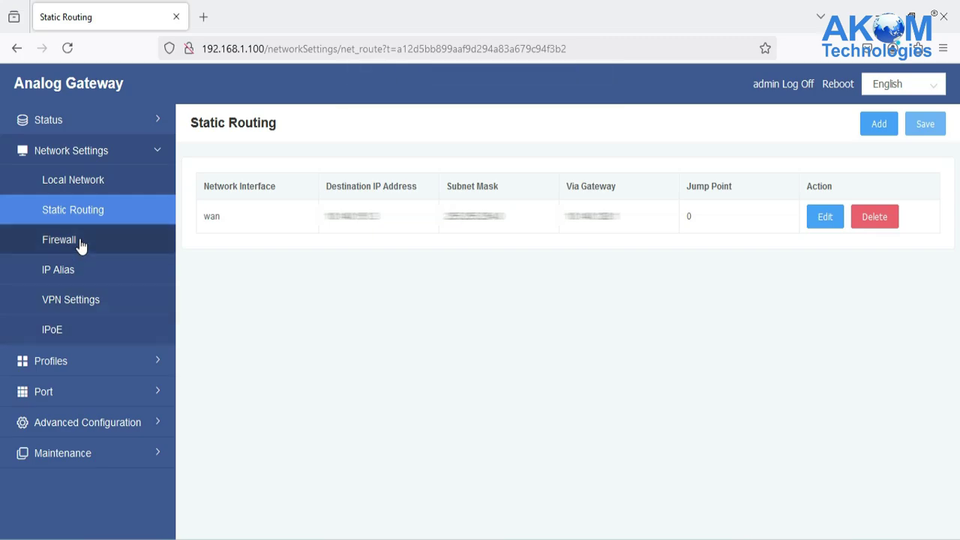
Step: Give IP Alias 1 the subnet mask 255.255.255.0 and save it
{"action": "left_click", "coordinate": [81, 268]}
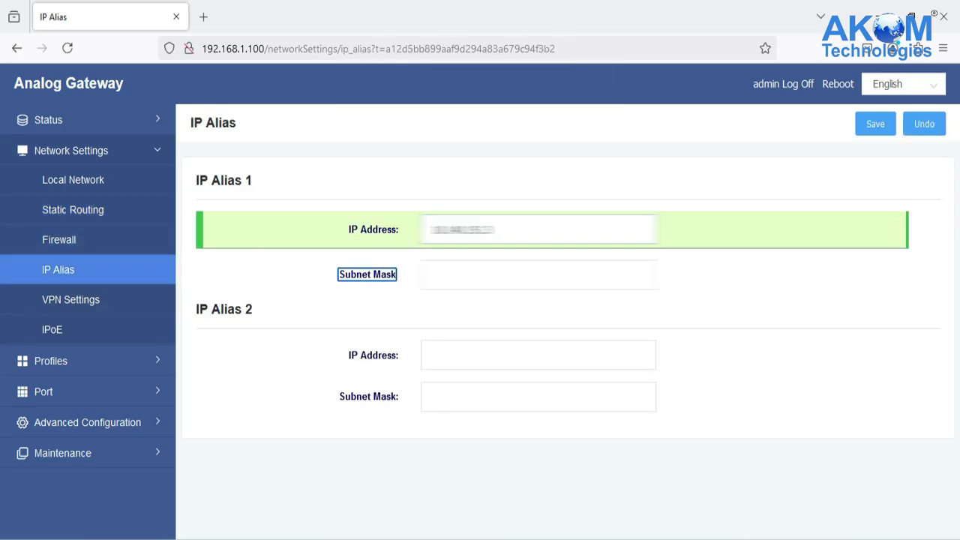
{"action": "type", "text": "255.255"}
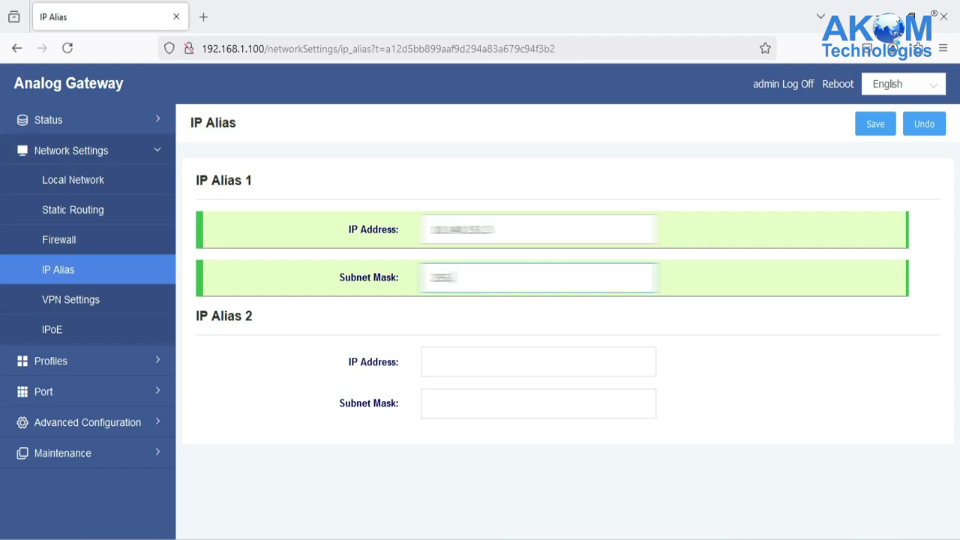
{"action": "type", "text": ".255.0"}
{"action": "left_click", "coordinate": [885, 136]}
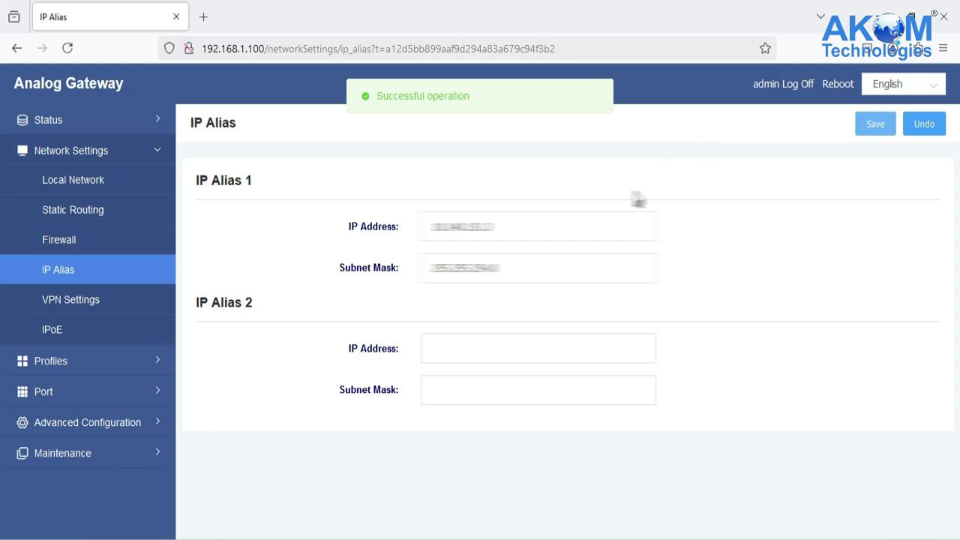
{"action": "left_click", "coordinate": [78, 240]}
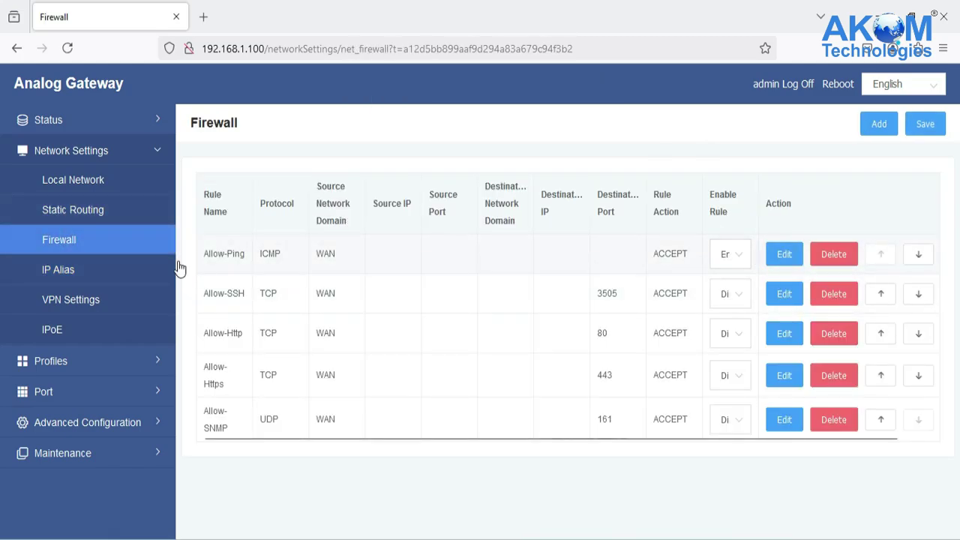
Step: Set the Allow-Ping firewall rule's protocol to ALL with WAN as source domain, and save
{"action": "left_click", "coordinate": [775, 256]}
{"action": "left_click", "coordinate": [476, 229]}
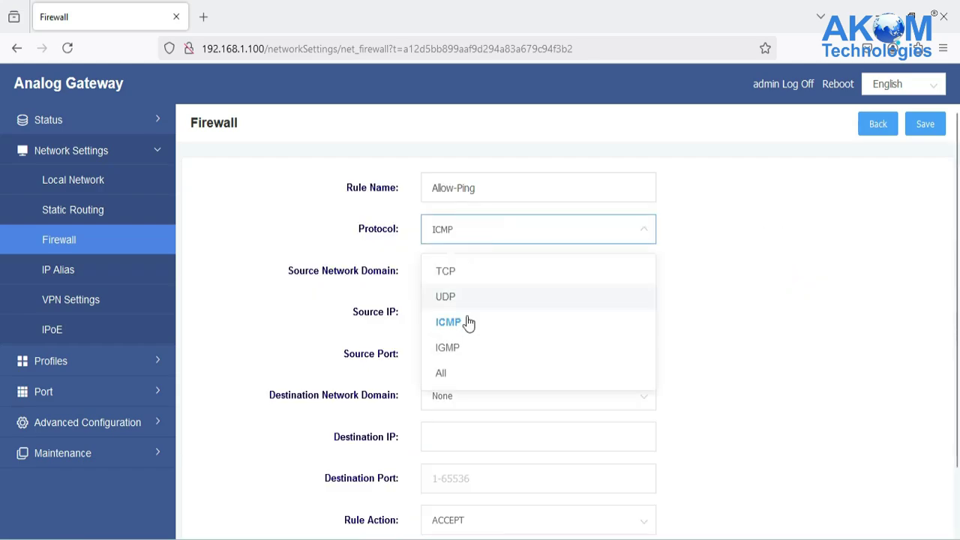
{"action": "left_click", "coordinate": [463, 375]}
{"action": "left_click", "coordinate": [486, 281]}
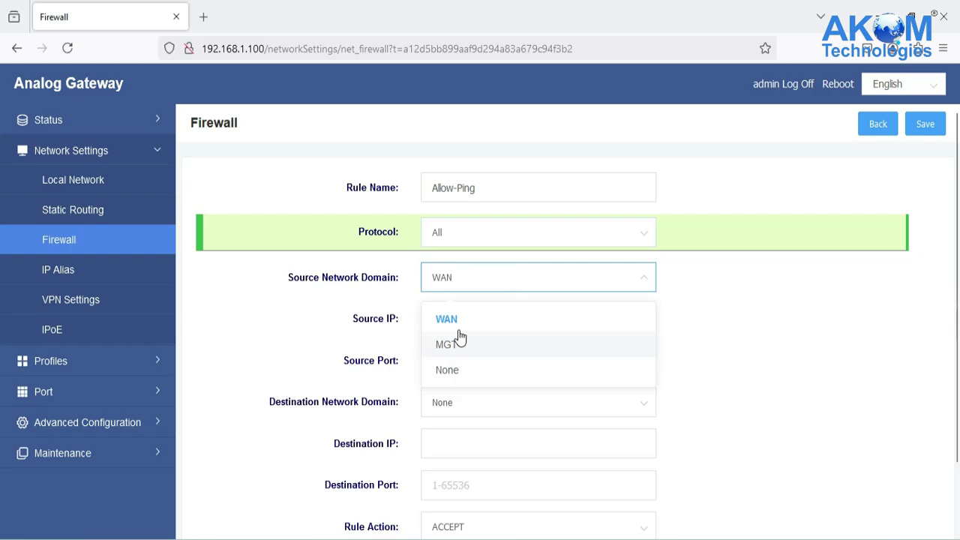
{"action": "left_click", "coordinate": [465, 322]}
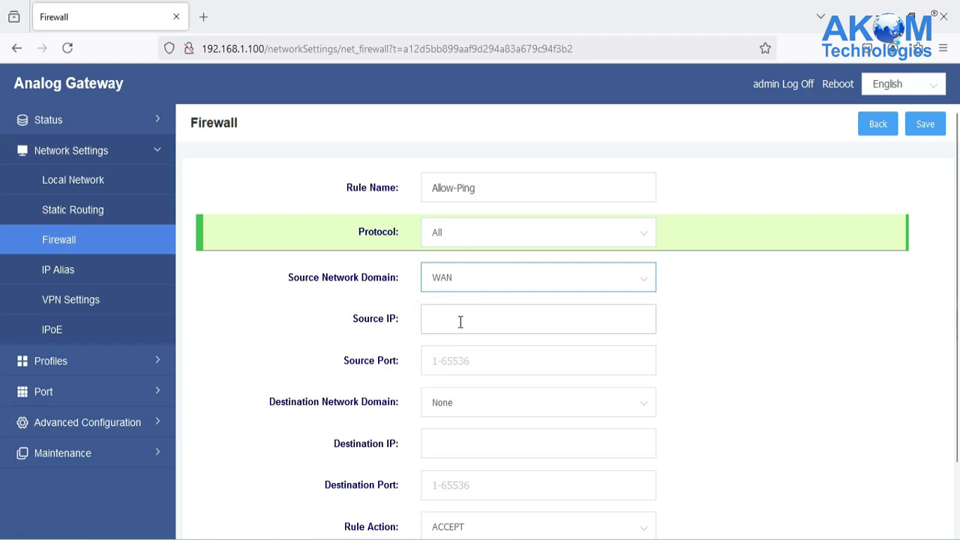
{"action": "left_click", "coordinate": [924, 124]}
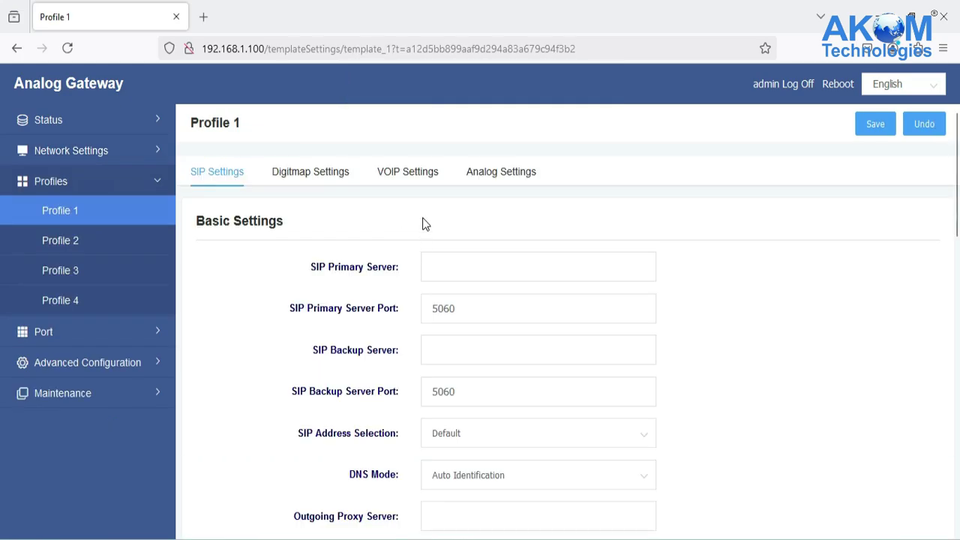
Step: Enter Profile 1's SIP primary server address and set SIP Address Selection to WAN
{"action": "left_click", "coordinate": [462, 264]}
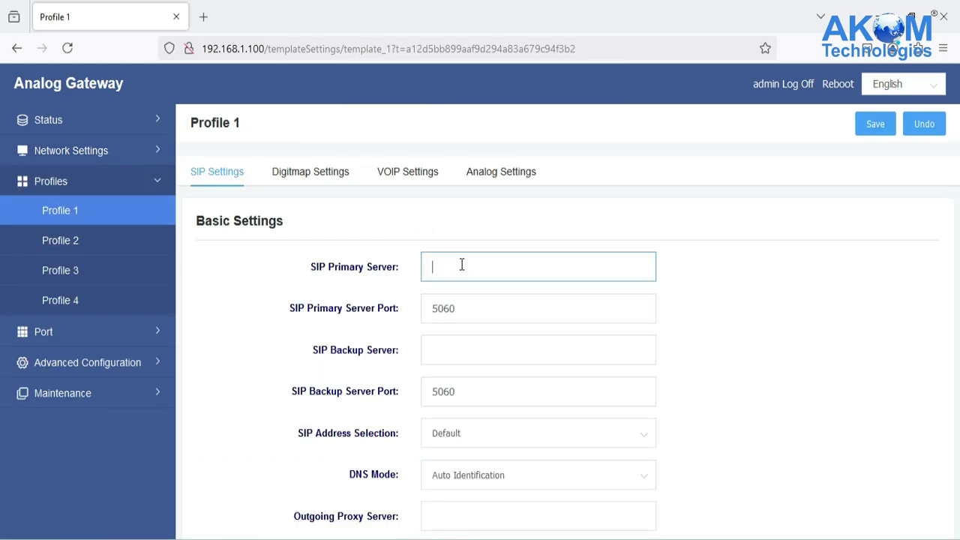
{"action": "type", "text": "0"}
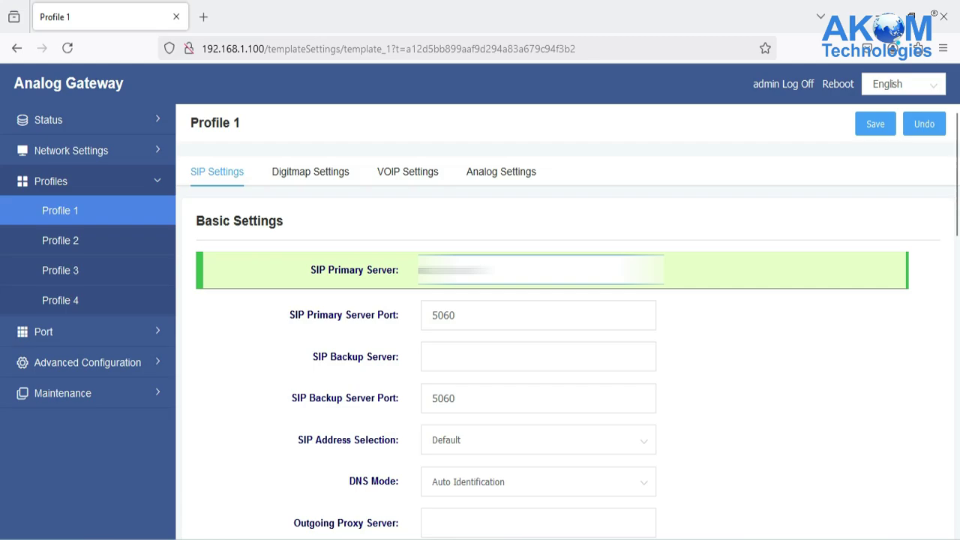
{"action": "type", "text": "168.1"}
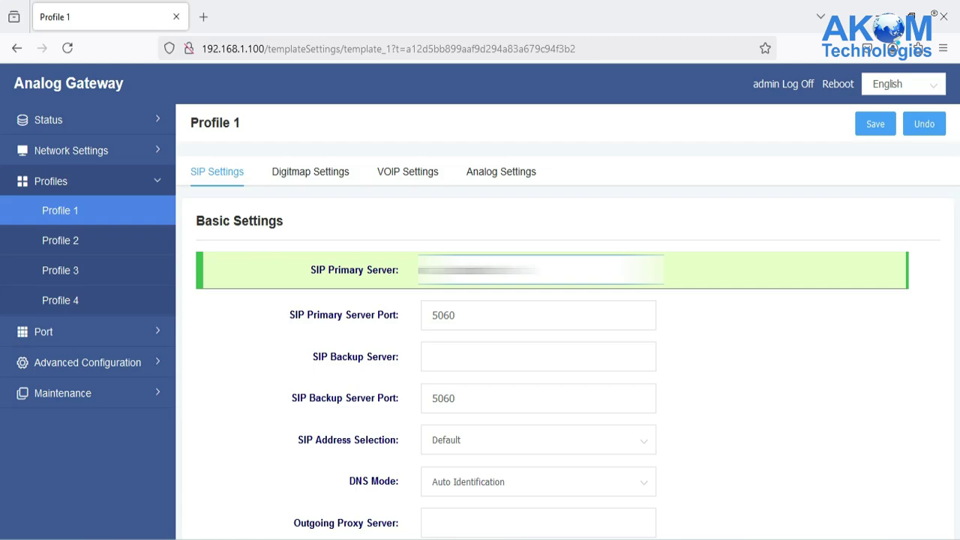
{"action": "scroll", "coordinate": [495, 378], "scroll_direction": "down", "scroll_amount": 1}
{"action": "left_click", "coordinate": [495, 378]}
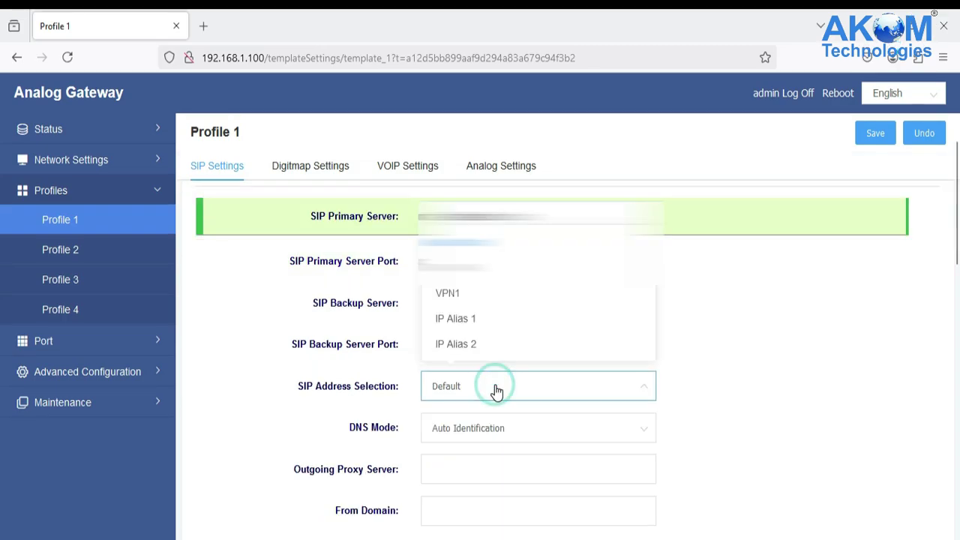
{"action": "left_click", "coordinate": [480, 259]}
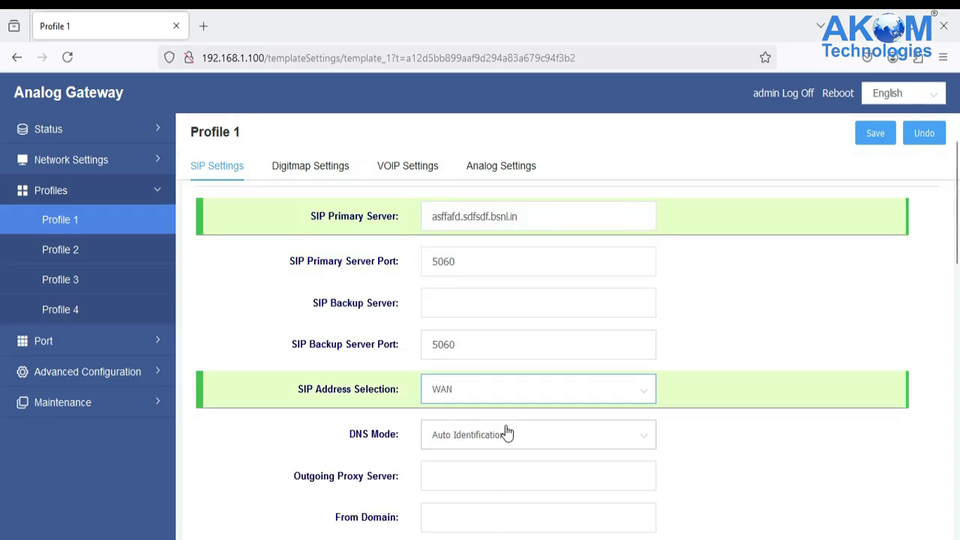
Step: Paste the Outgoing Proxy Server and From Domain, set Enable Compatibility to Yes, and save
{"action": "scroll", "coordinate": [508, 433], "scroll_direction": "down", "scroll_amount": 1}
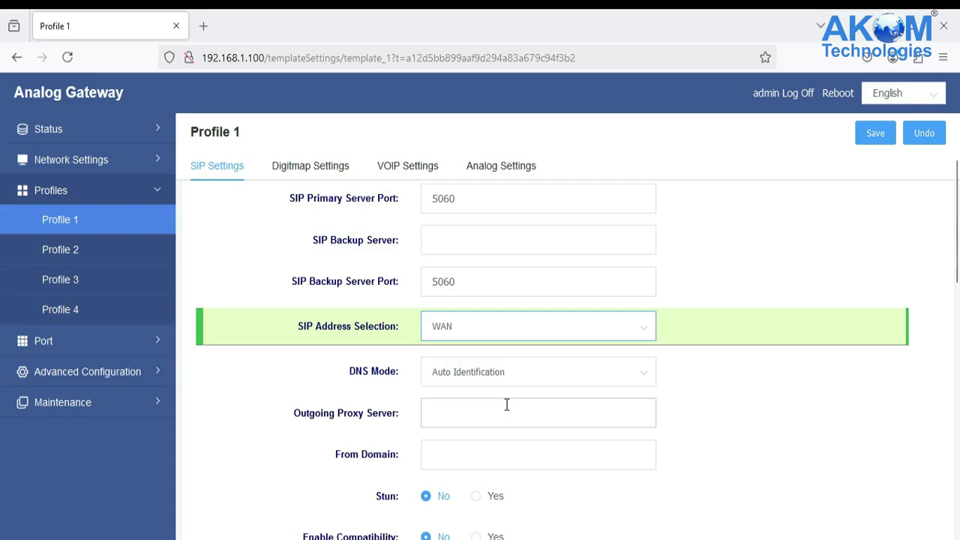
{"action": "scroll", "coordinate": [502, 435], "scroll_direction": "down", "scroll_amount": 1}
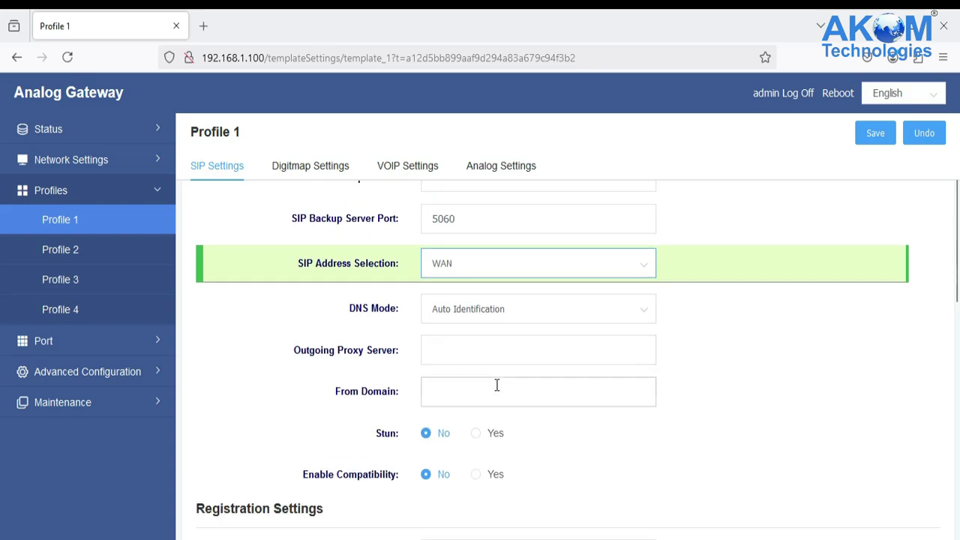
{"action": "left_click", "coordinate": [483, 356]}
{"action": "key", "text": "ctrl+v"}
{"action": "key", "text": "Tab"}
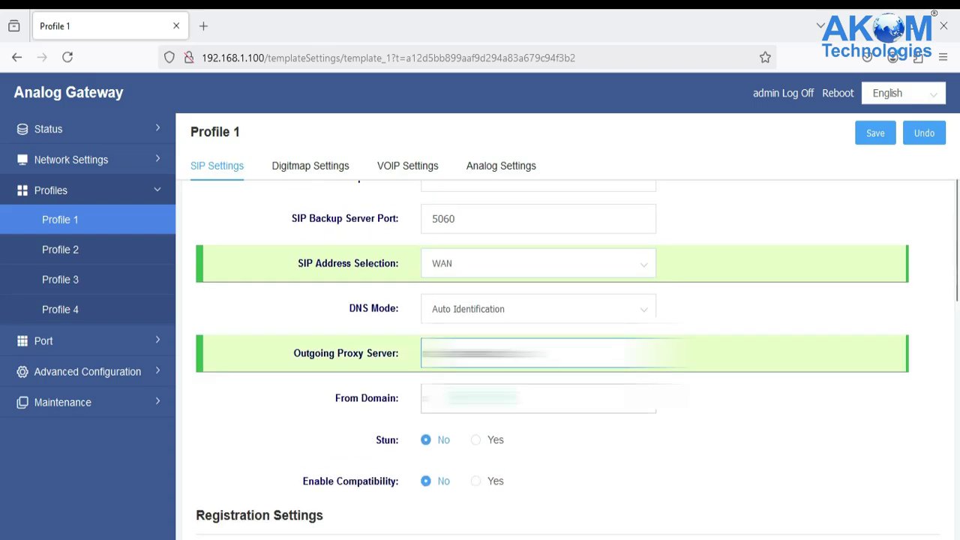
{"action": "key", "text": "ctrl+v"}
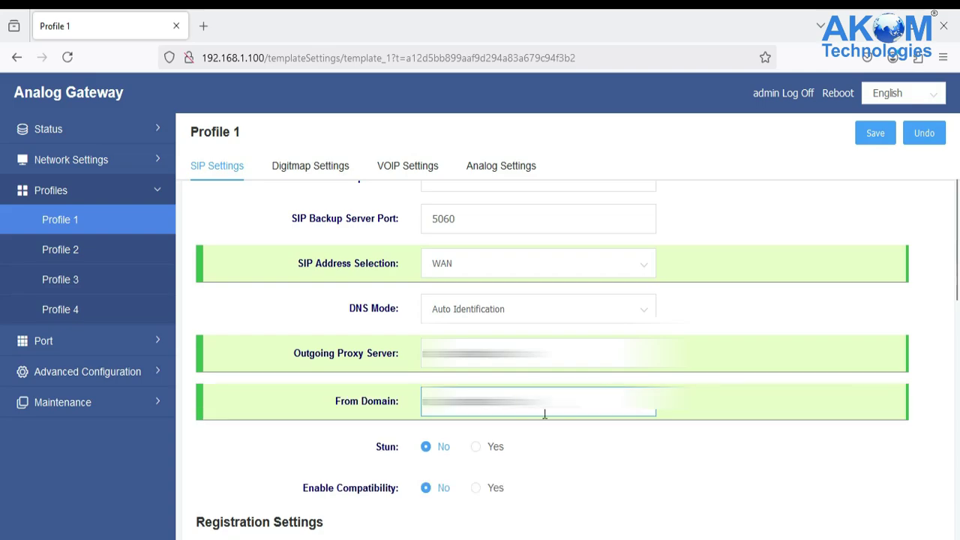
{"action": "scroll", "coordinate": [522, 437], "scroll_direction": "down", "scroll_amount": 1}
{"action": "left_click", "coordinate": [476, 425]}
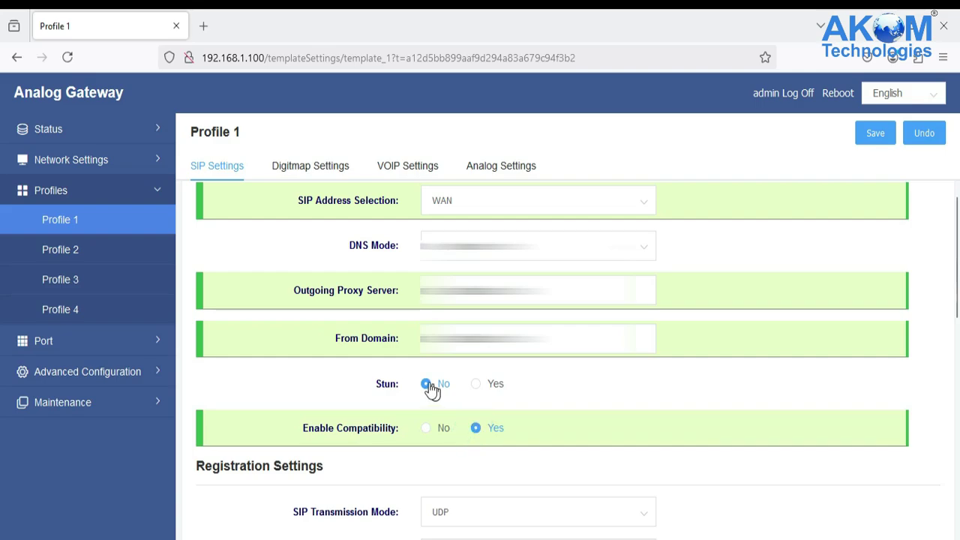
{"action": "scroll", "coordinate": [428, 382], "scroll_direction": "up", "scroll_amount": 4}
{"action": "left_click", "coordinate": [875, 127]}
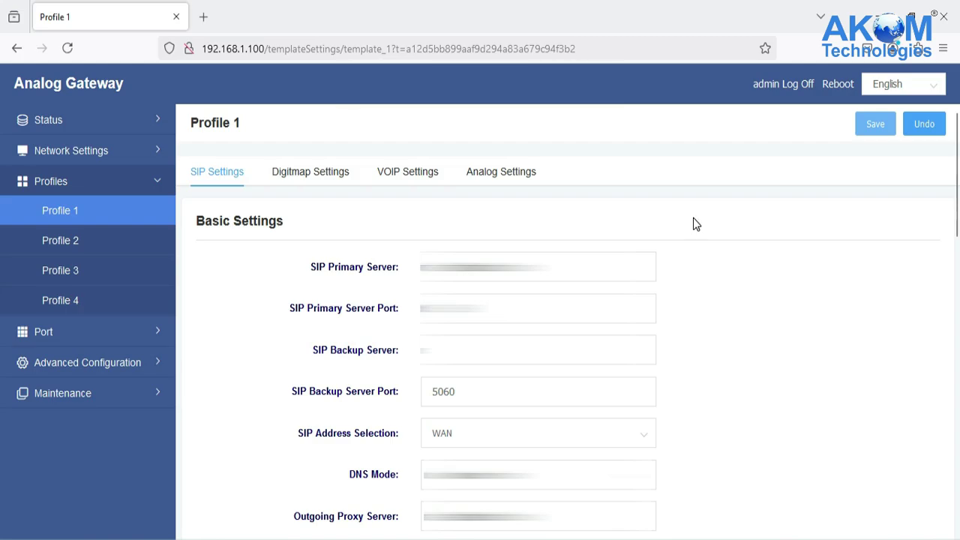
Step: Enter FXS 1's SIP password and username, keep Profile 1 and the port enabled, and save
{"action": "left_click", "coordinate": [43, 332]}
{"action": "left_click", "coordinate": [41, 247]}
{"action": "left_click", "coordinate": [525, 290]}
{"action": "type", "text": "1"}
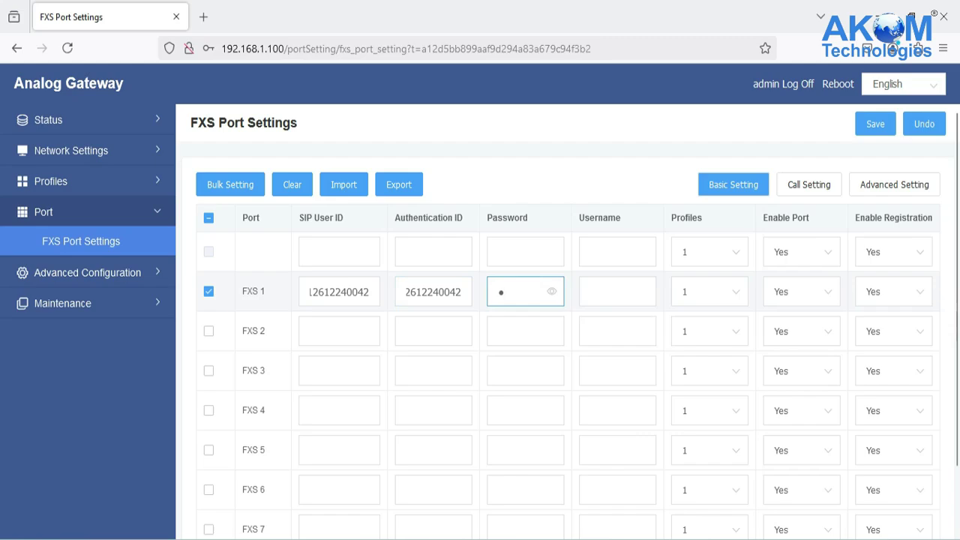
{"action": "type", "text": "2345"}
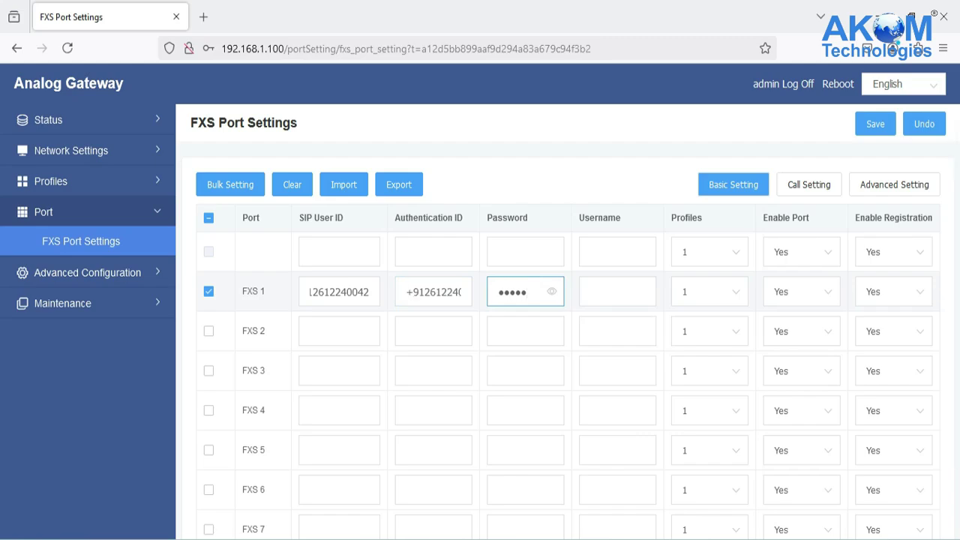
{"action": "left_click", "coordinate": [618, 291]}
{"action": "key", "text": "ctrl+v"}
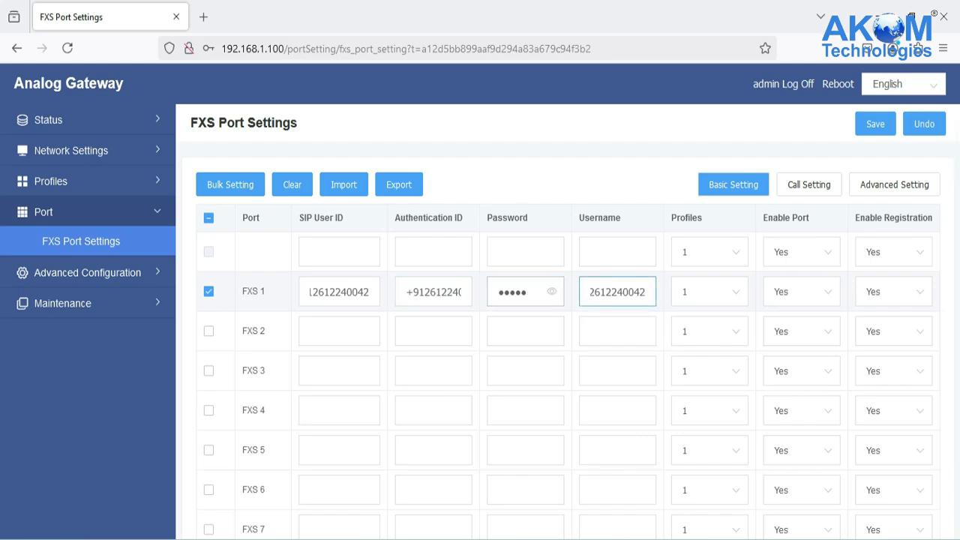
{"action": "left_click", "coordinate": [707, 289]}
{"action": "left_click", "coordinate": [690, 334]}
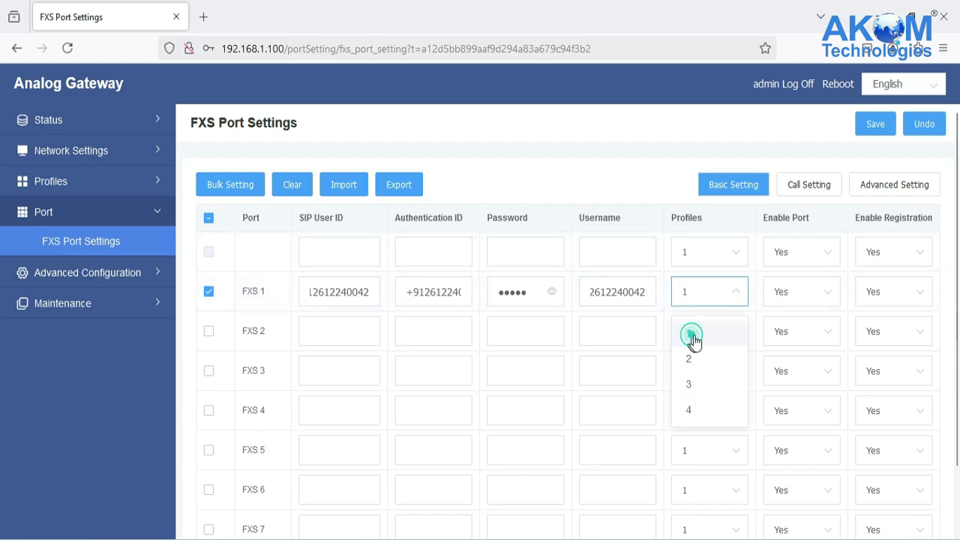
{"action": "left_click", "coordinate": [788, 337]}
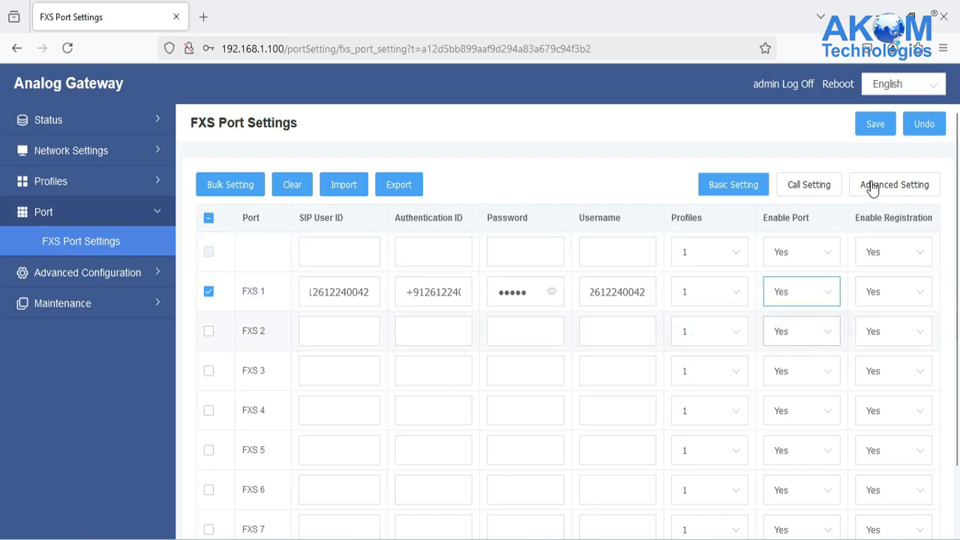
{"action": "left_click", "coordinate": [884, 126]}
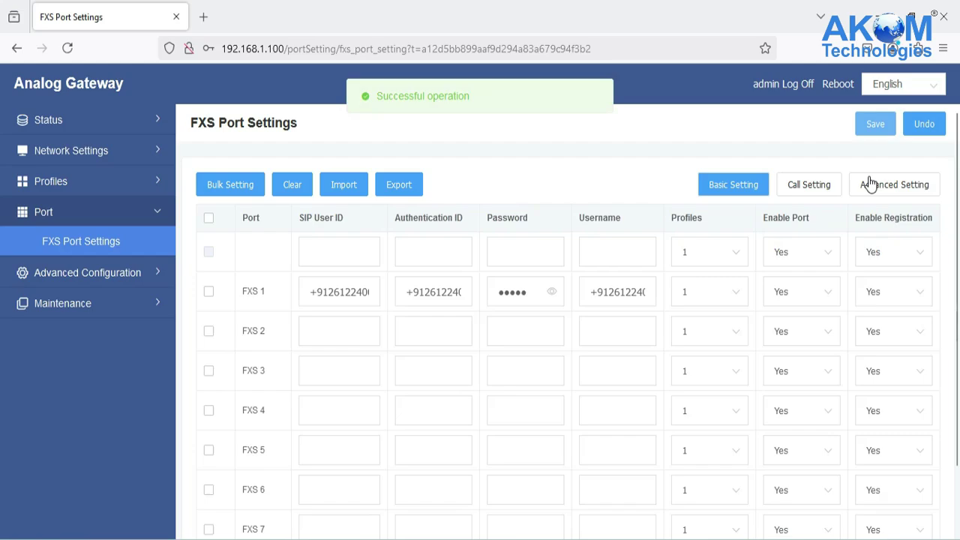
Step: Set VoIP Listening Mode to Single Port and Deregister Upon Reboot to Yes, leaving STUN off, and save
{"action": "left_click", "coordinate": [86, 272]}
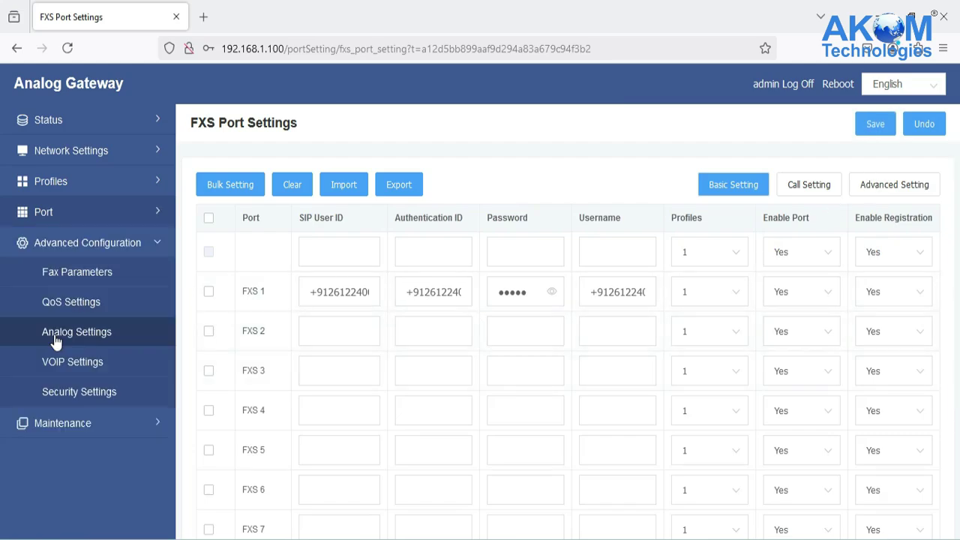
{"action": "left_click", "coordinate": [66, 362]}
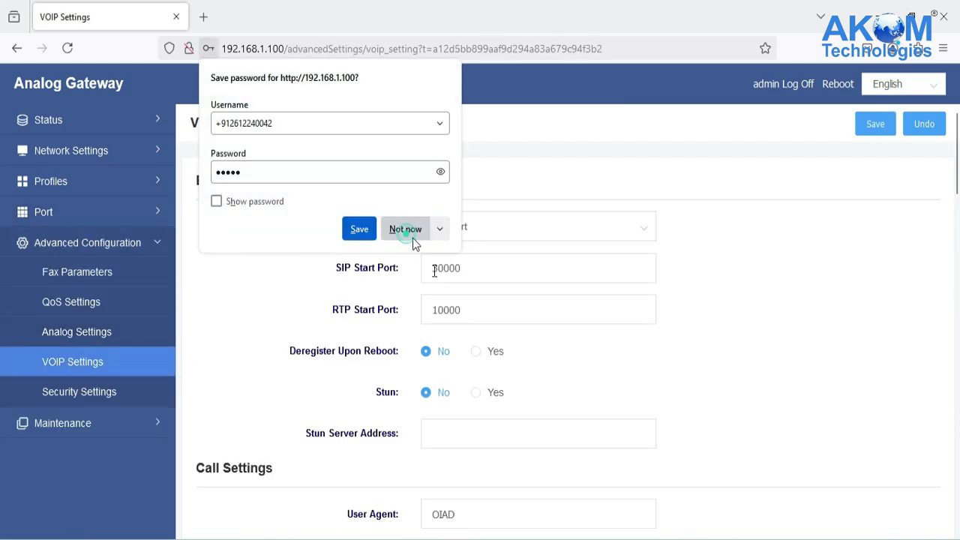
{"action": "left_click", "coordinate": [412, 231]}
{"action": "left_click", "coordinate": [497, 218]}
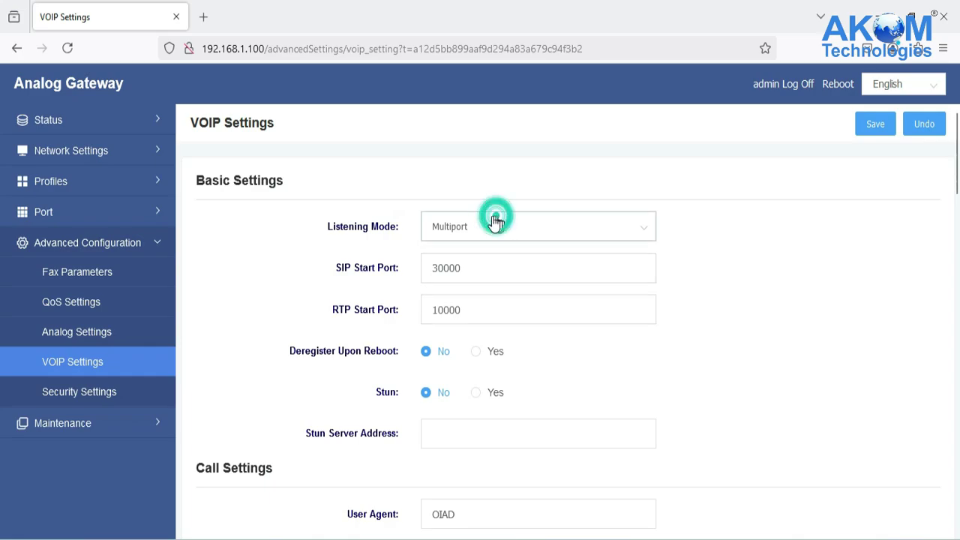
{"action": "left_click", "coordinate": [454, 294]}
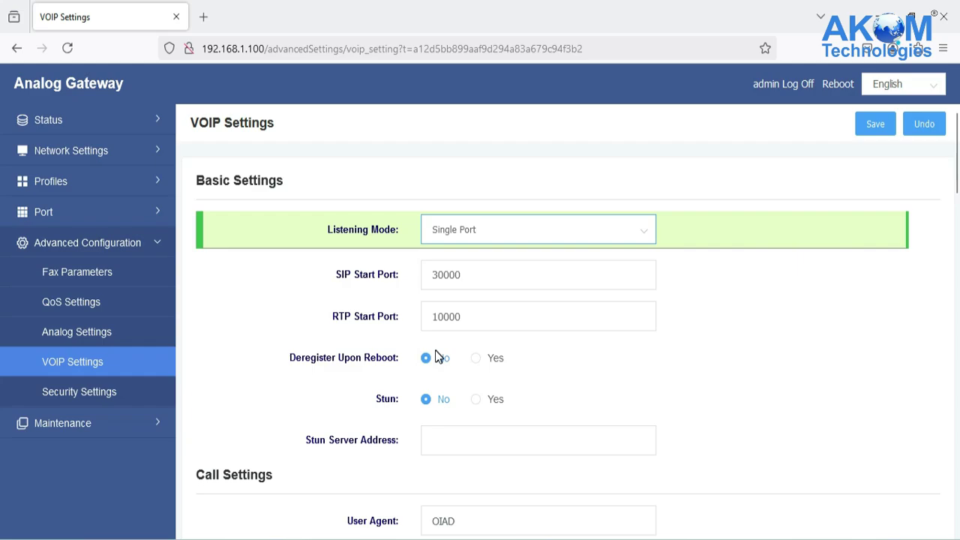
{"action": "left_click", "coordinate": [476, 360]}
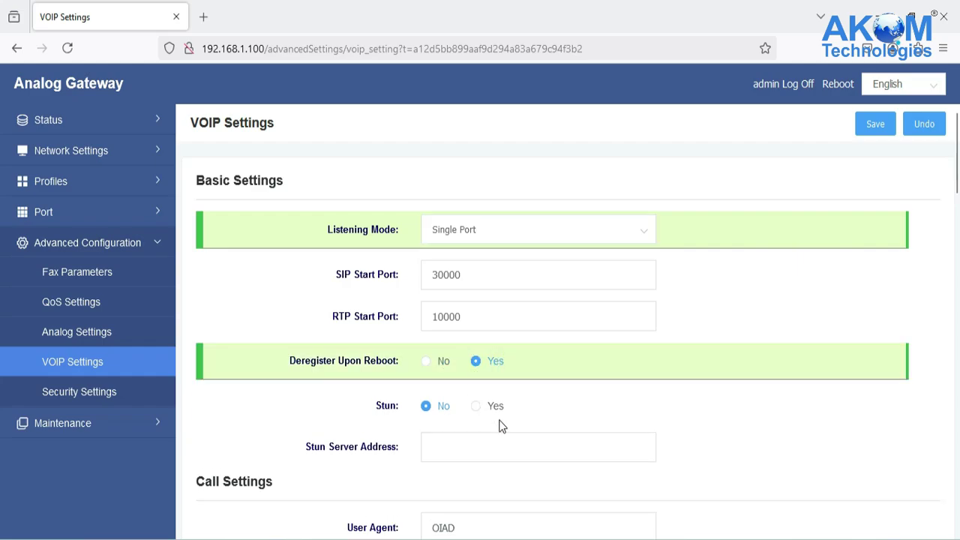
{"action": "left_click", "coordinate": [426, 409]}
{"action": "left_click", "coordinate": [875, 124]}
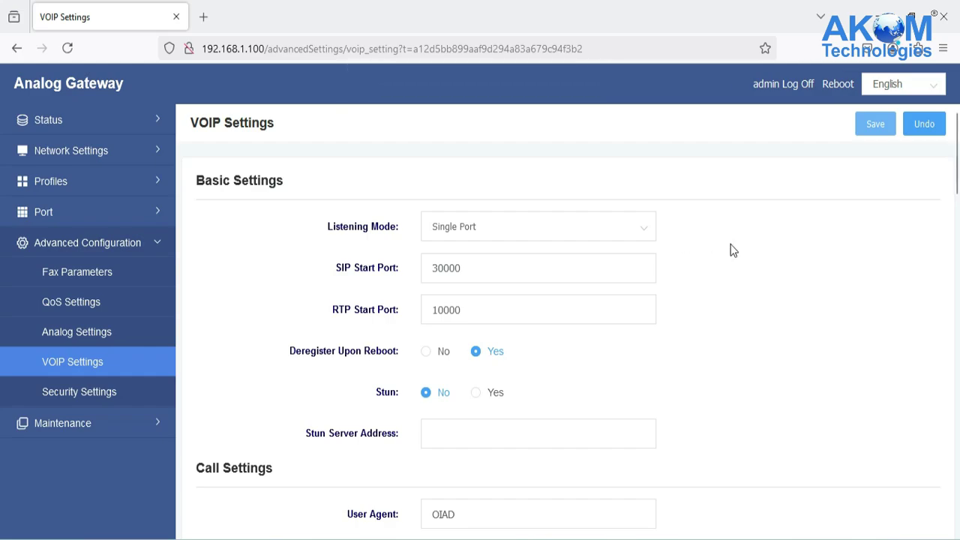
Step: Open Status > Port Status and confirm port 1 is listed as Registered
{"action": "left_click", "coordinate": [72, 119]}
{"action": "left_click", "coordinate": [73, 210]}
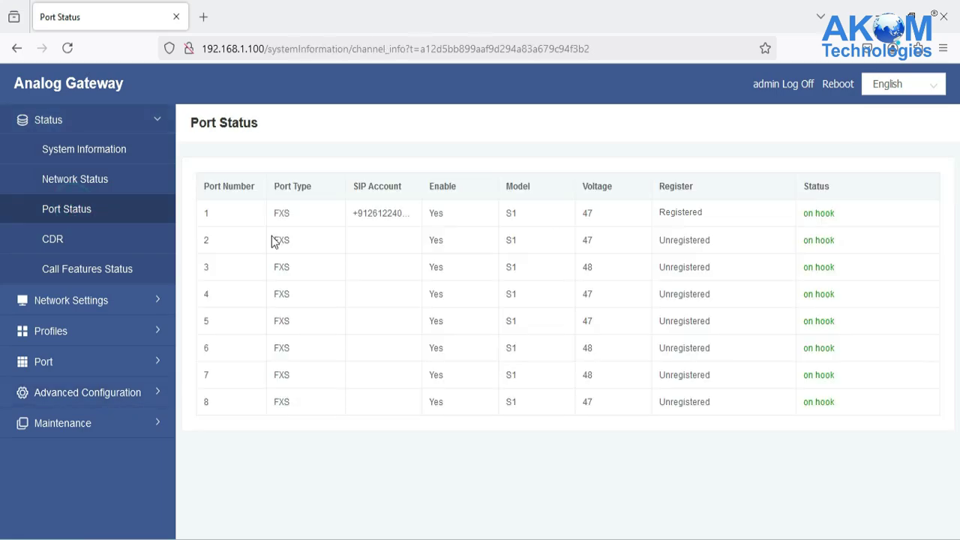
{"action": "left_click_drag", "start_coordinate": [242, 220], "coordinate": [494, 218]}
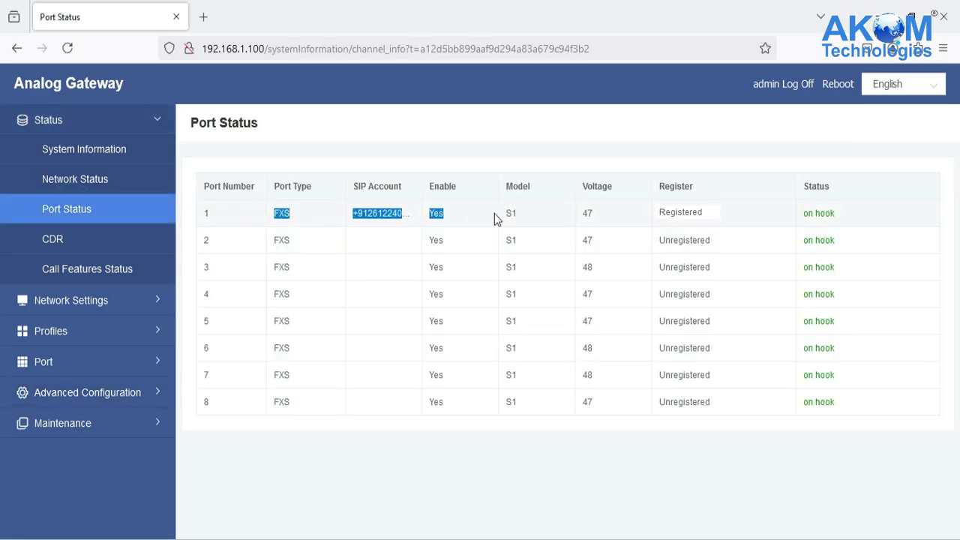